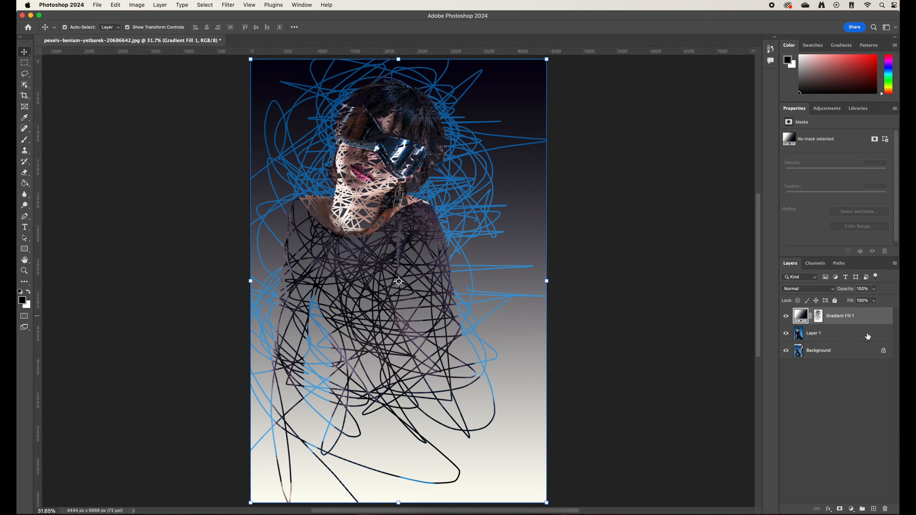
- Delete the gradient fill and the duplicate image layer, keeping only the Background layer
left_click_drag(868, 337, 886, 510)
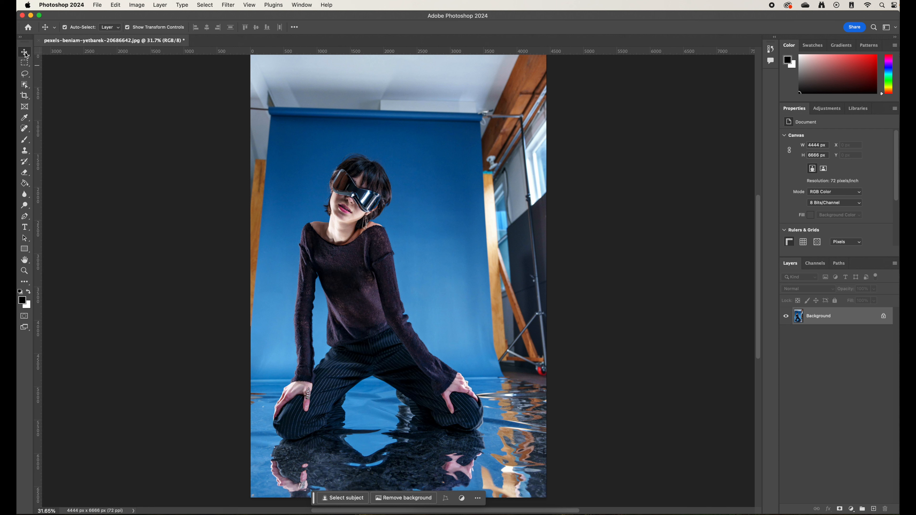
- Reset all tools to their default settings and reset the Essentials workspace
right_click(45, 27)
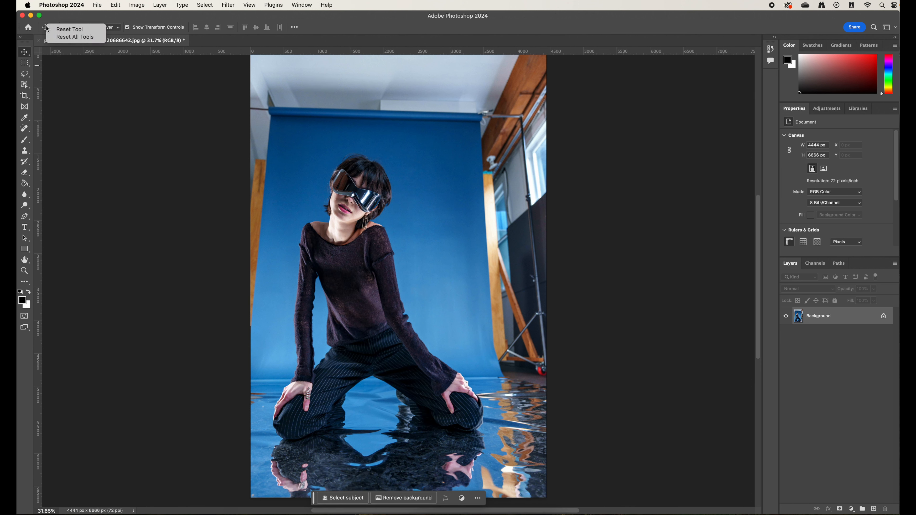
left_click(70, 37)
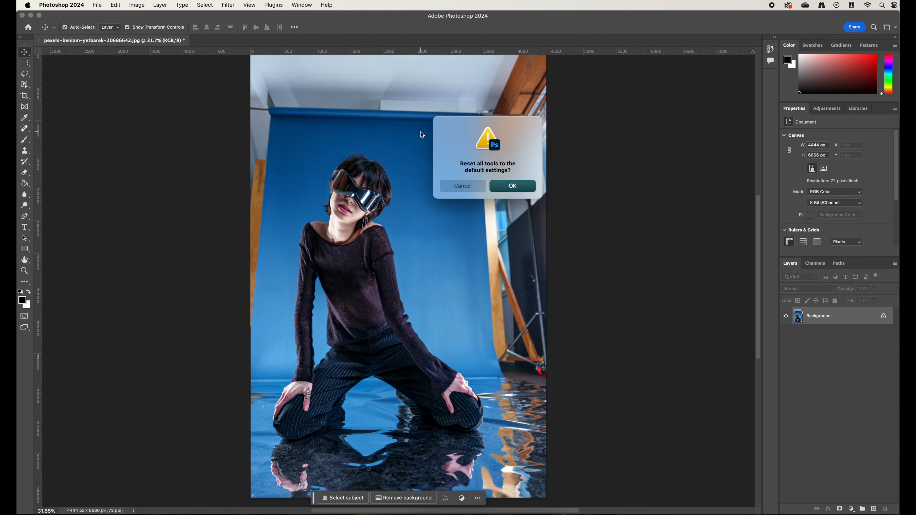
left_click(515, 190)
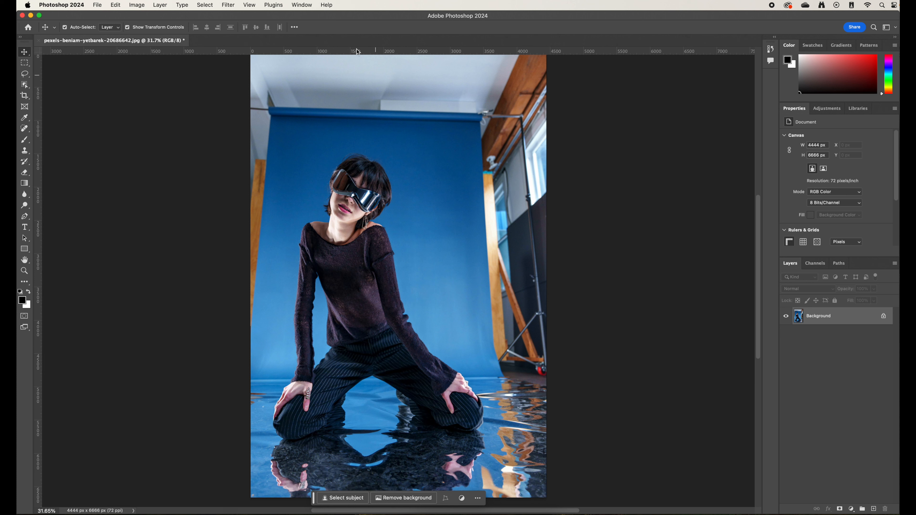
left_click(301, 4)
mouse_move(310, 25)
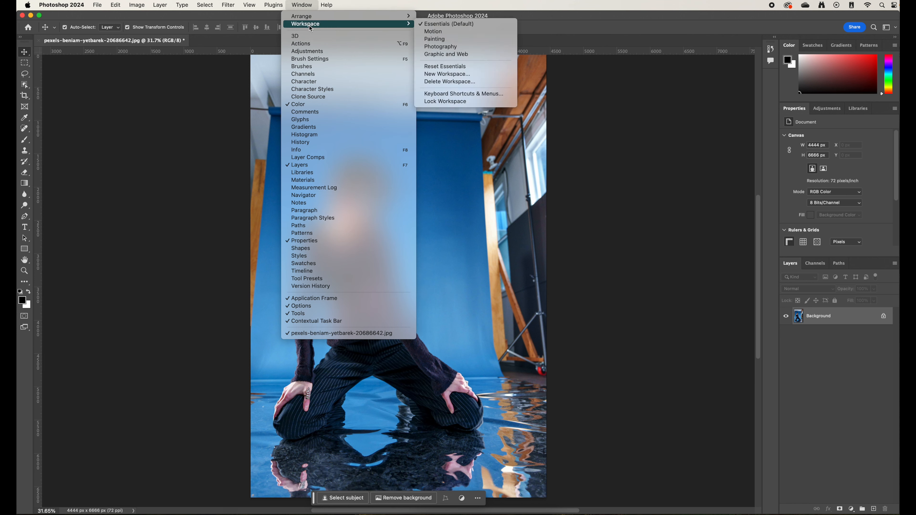
left_click(465, 66)
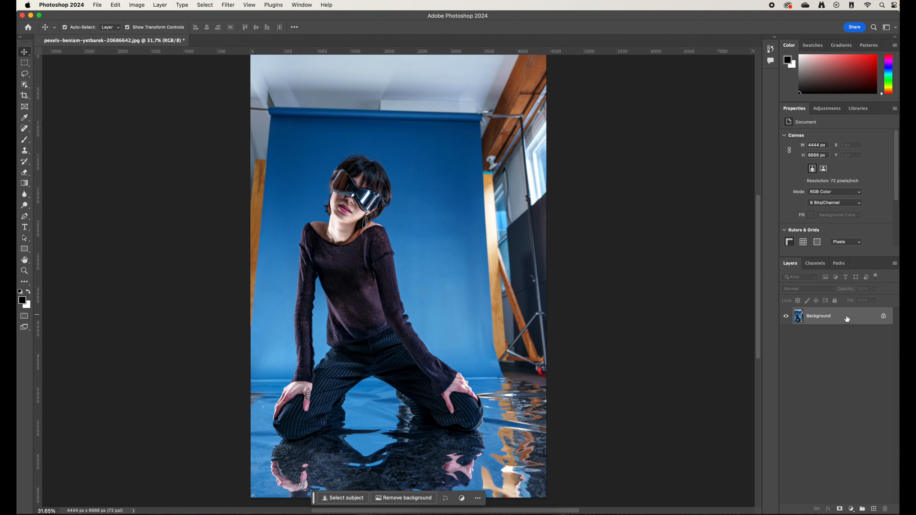
- Duplicate the Background layer, scale the copy to about 185%, and position it so the subject's upper body fills the canvas
key("super+j")
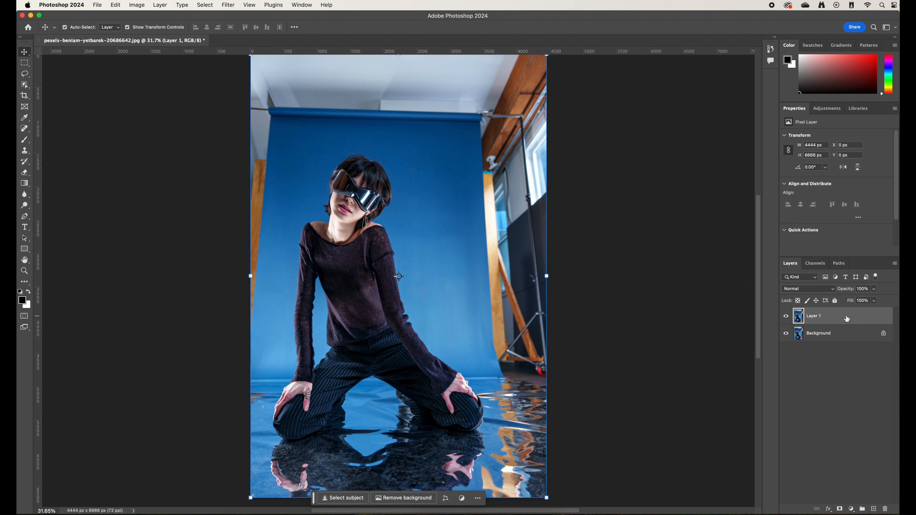
key("super+t")
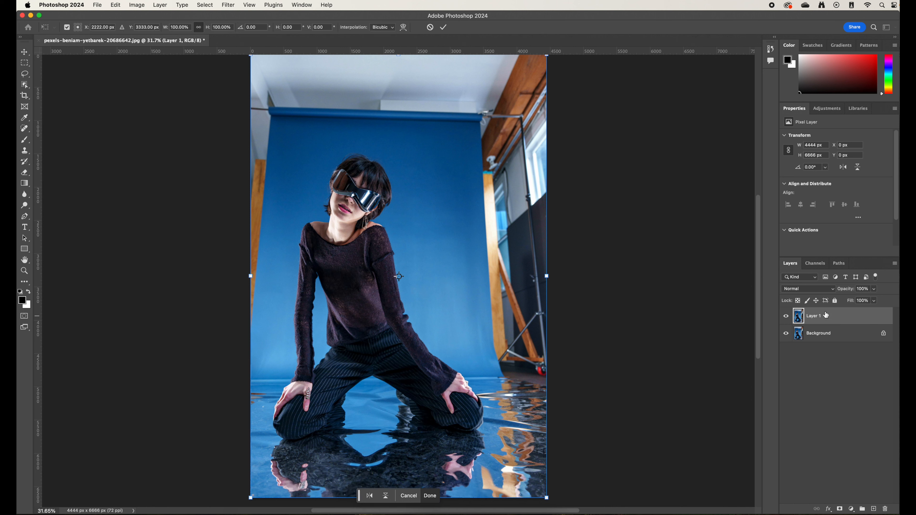
key("super+minus")
key("super+minus")
key("super+minus")
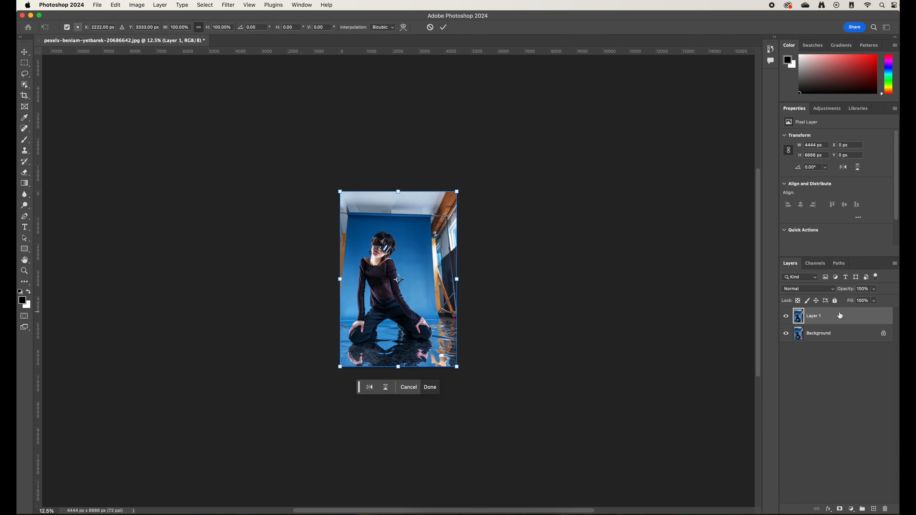
left_click_drag(457, 191, 523, 125)
left_click_drag(395, 257, 423, 265)
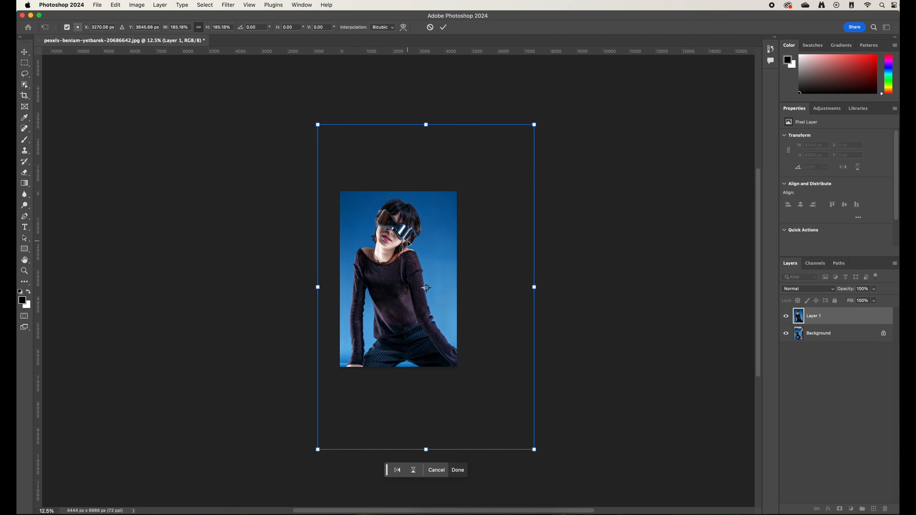
left_click(445, 28)
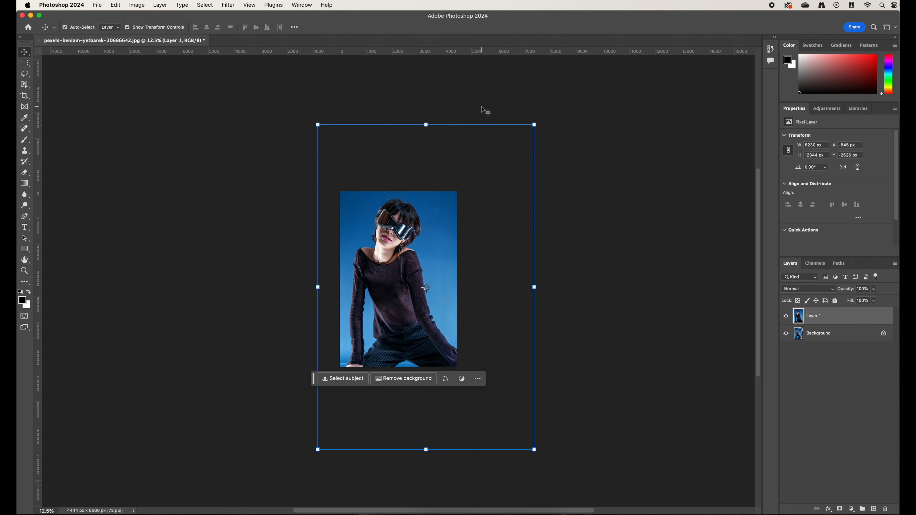
key("super+0")
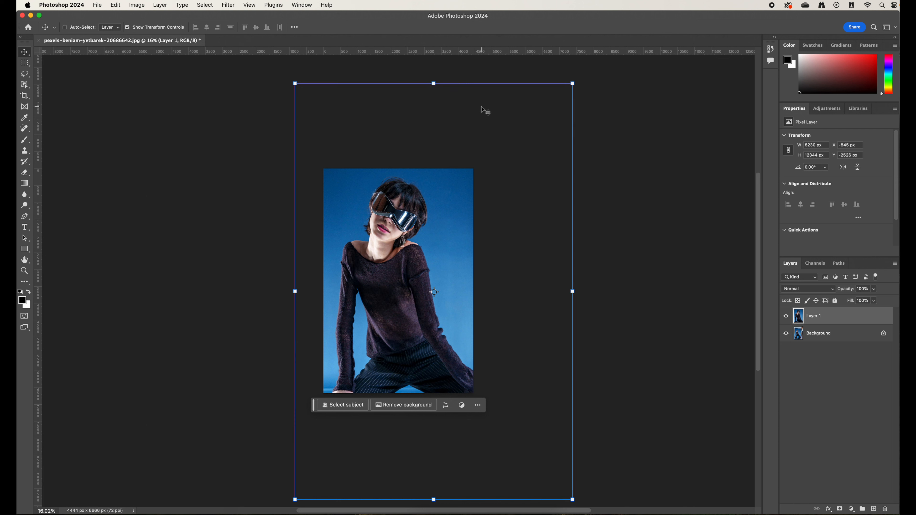
left_click(833, 333)
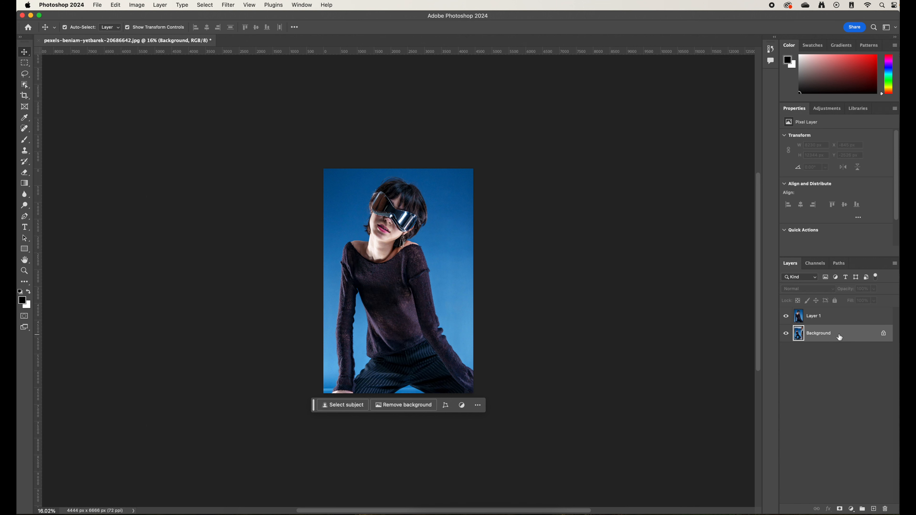
key("super+0")
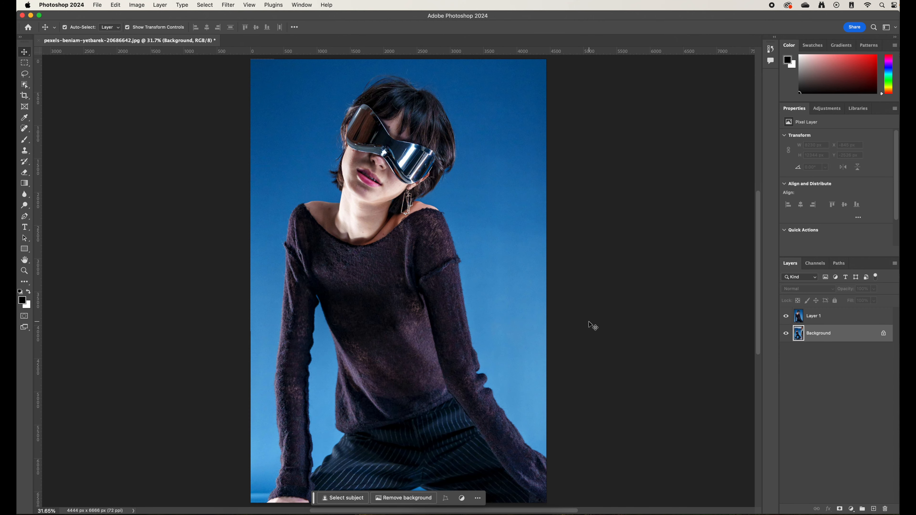
- Add a linear gradient fill layer above Layer 1 using the light-gray to dark blue-gray preset from the Grays group
left_click(844, 320)
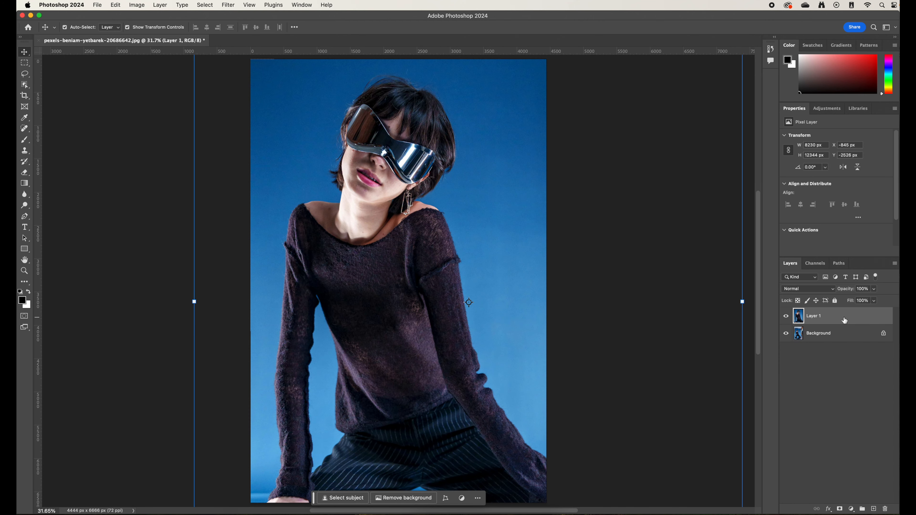
left_click(851, 509)
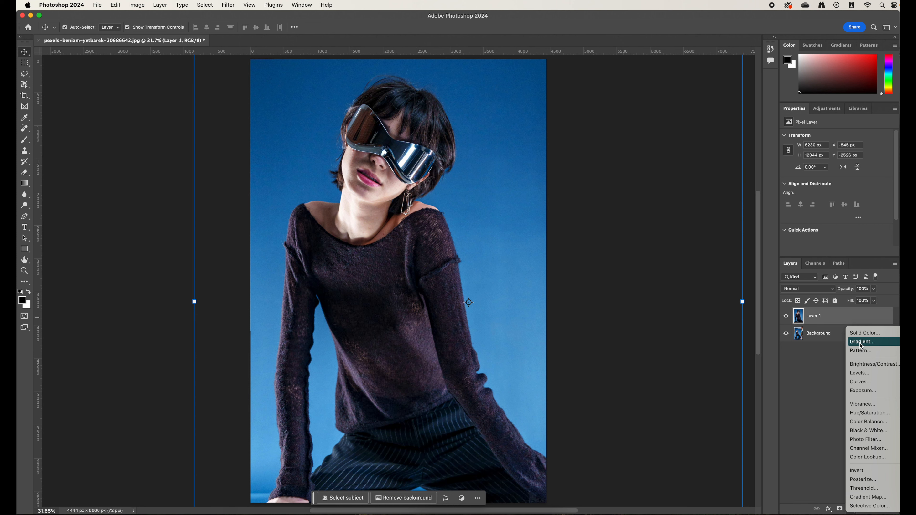
left_click(861, 343)
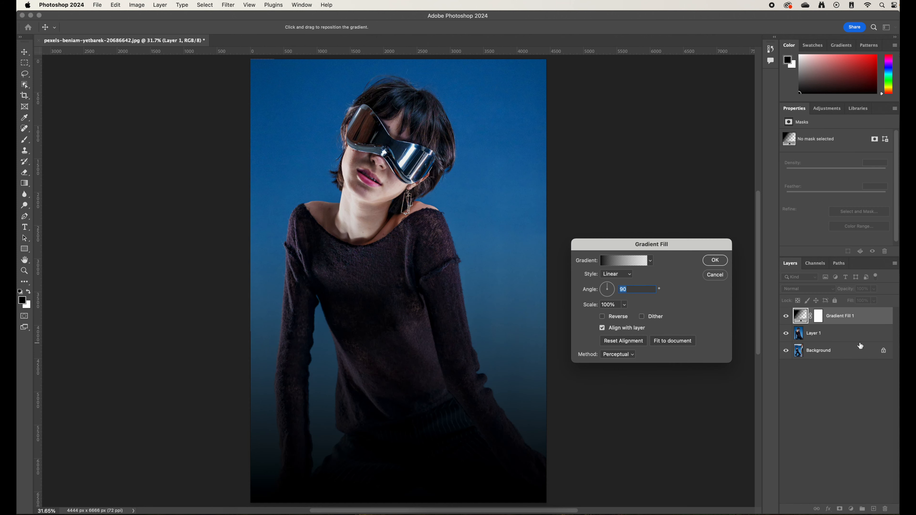
left_click(651, 262)
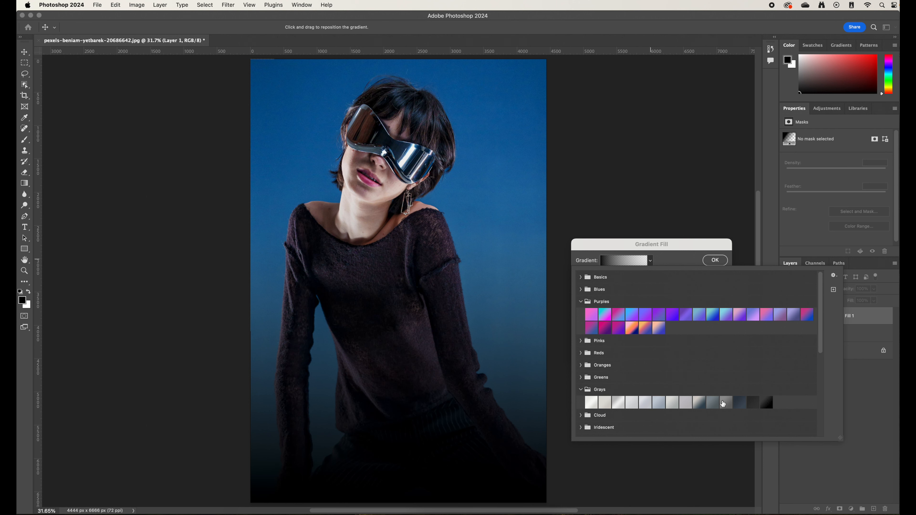
left_click(699, 403)
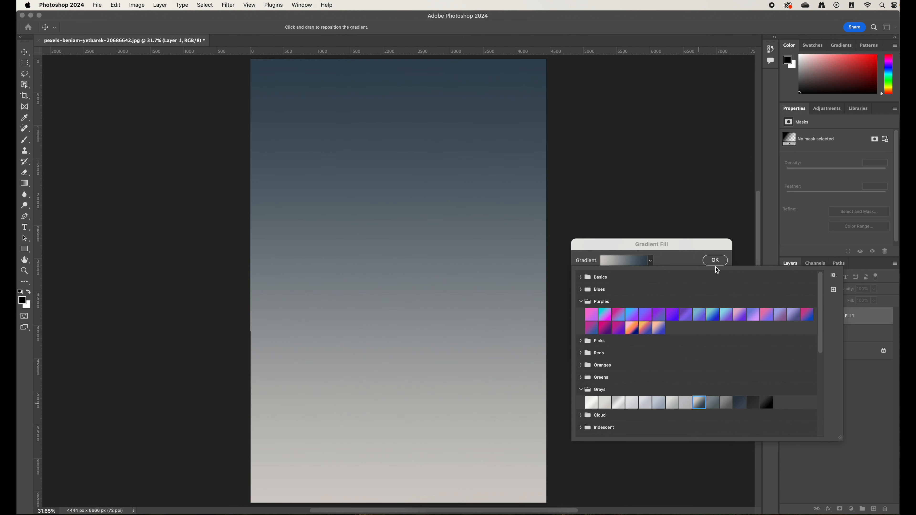
left_click(715, 261)
left_click(715, 260)
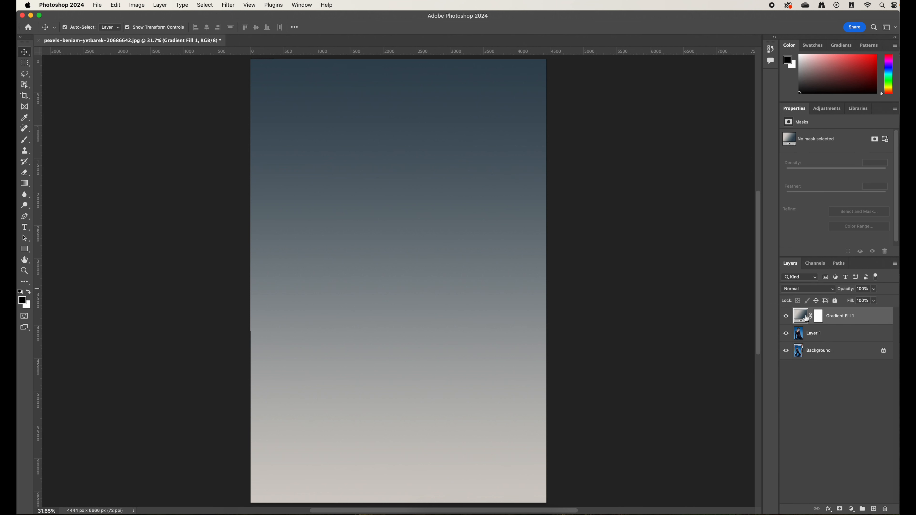
- Paint black scribbles on the gradient fill's mask with a 13 px brush over the head and torso to reveal the portrait
left_click(818, 317)
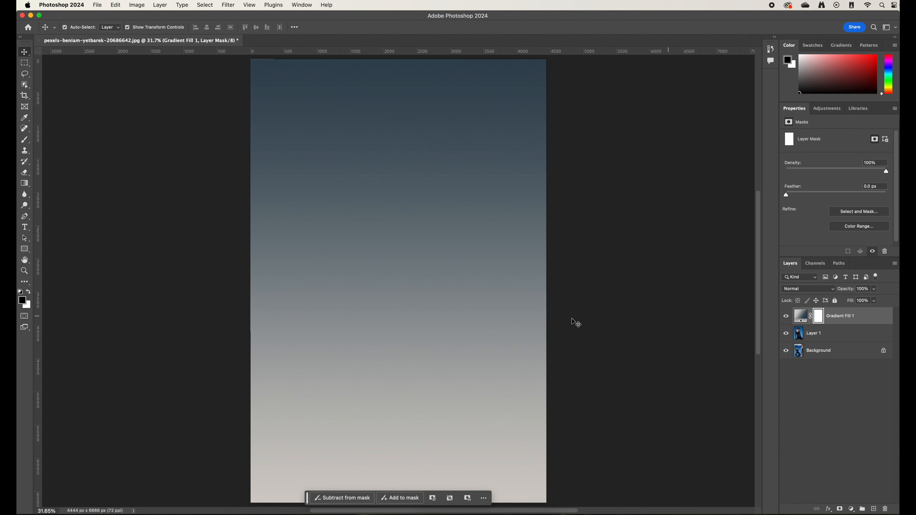
key("b")
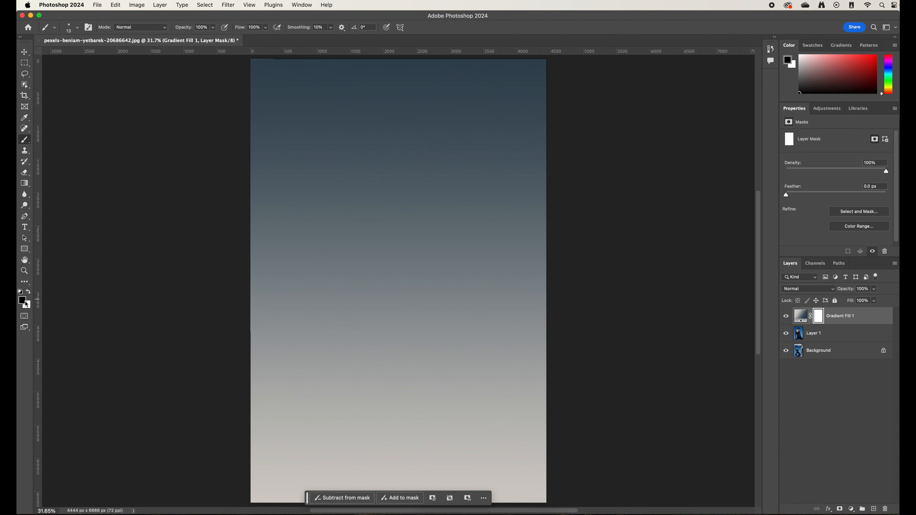
mouse_move(388, 244)
left_mouse_down()
mouse_move(422, 211)
mouse_move(339, 187)
mouse_move(433, 160)
mouse_move(449, 214)
mouse_move(390, 204)
mouse_move(386, 136)
mouse_move(358, 178)
mouse_move(376, 130)
mouse_move(447, 149)
mouse_move(303, 234)
mouse_move(305, 190)
mouse_move(341, 188)
mouse_move(315, 126)
mouse_move(355, 97)
mouse_move(365, 161)
mouse_move(315, 180)
mouse_move(346, 124)
mouse_move(374, 134)
mouse_move(394, 223)
left_mouse_up()
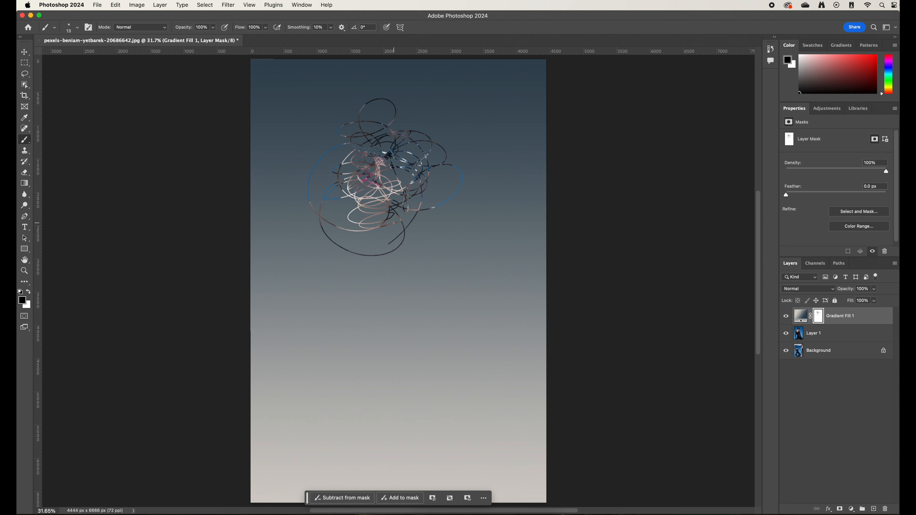
mouse_move(394, 223)
left_mouse_down()
mouse_move(480, 190)
mouse_move(473, 173)
mouse_move(365, 150)
mouse_move(365, 95)
mouse_move(379, 195)
mouse_move(506, 69)
mouse_move(376, 161)
mouse_move(416, 263)
mouse_move(433, 96)
mouse_move(346, 135)
mouse_move(243, 112)
mouse_move(334, 218)
mouse_move(484, 316)
mouse_move(378, 118)
mouse_move(415, 90)
mouse_move(442, 153)
mouse_move(370, 364)
mouse_move(368, 198)
mouse_move(334, 230)
mouse_move(288, 204)
mouse_move(370, 162)
mouse_move(397, 234)
mouse_move(426, 204)
mouse_move(297, 338)
mouse_move(331, 193)
mouse_move(300, 204)
mouse_move(479, 227)
mouse_move(283, 132)
mouse_move(423, 106)
mouse_move(325, 199)
mouse_move(433, 290)
left_mouse_up()
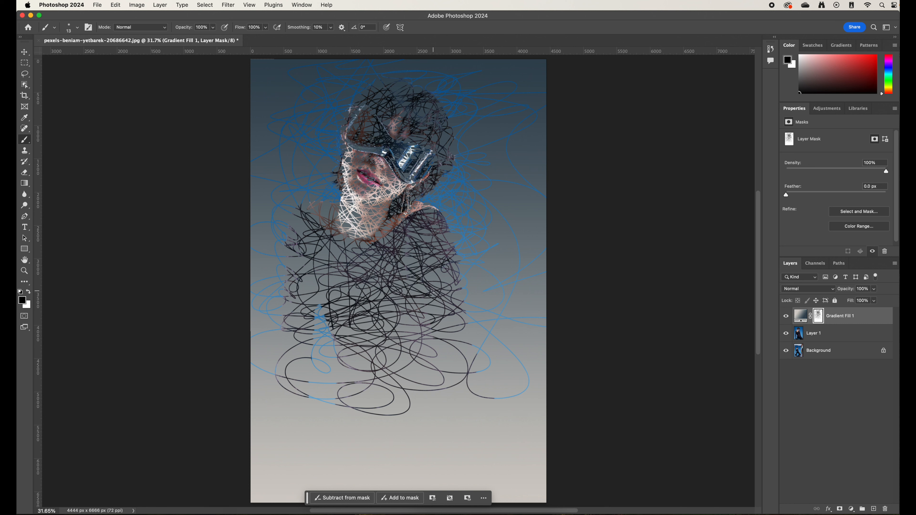
- Try several presets from the Purples group for the gradient fill and apply Purple_12
double_click(800, 319)
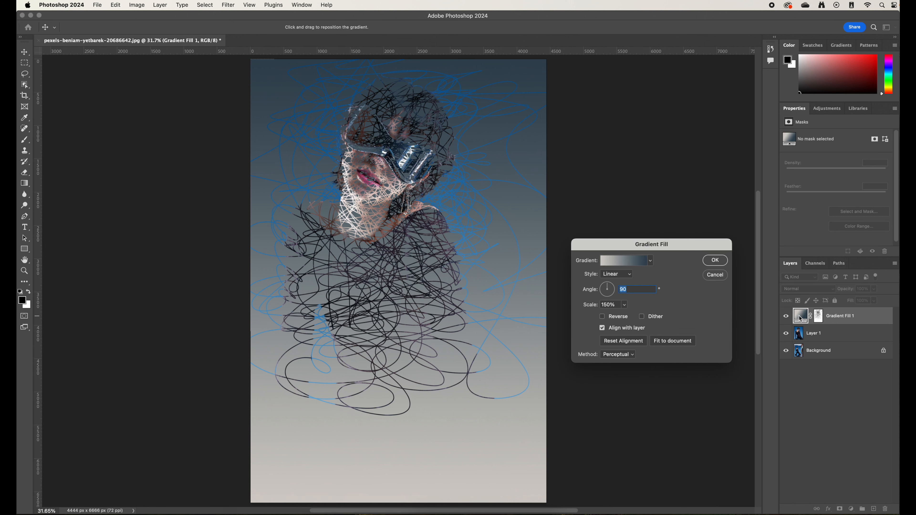
left_click(650, 261)
left_click(645, 316)
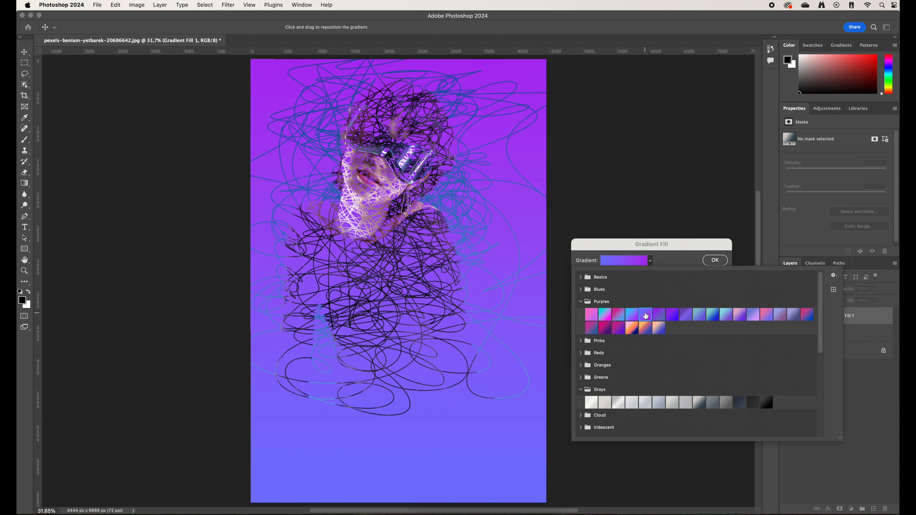
left_click(712, 315)
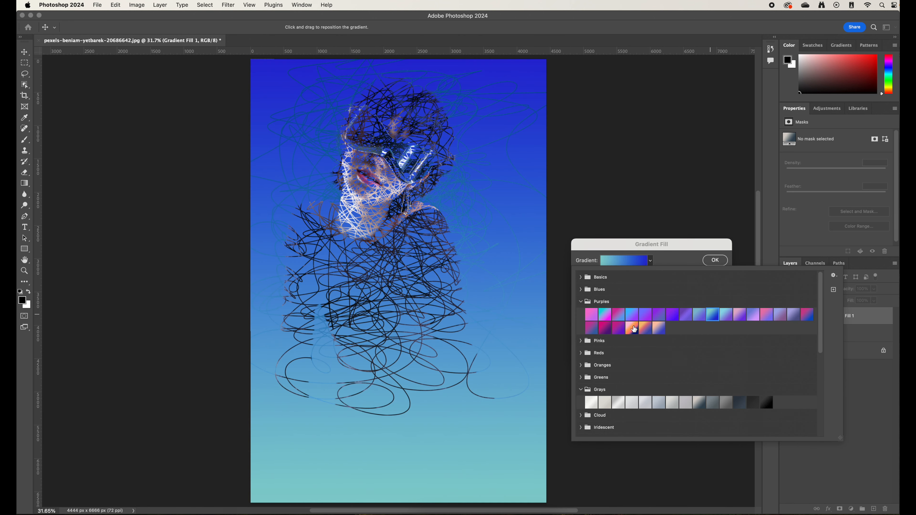
left_click(605, 328)
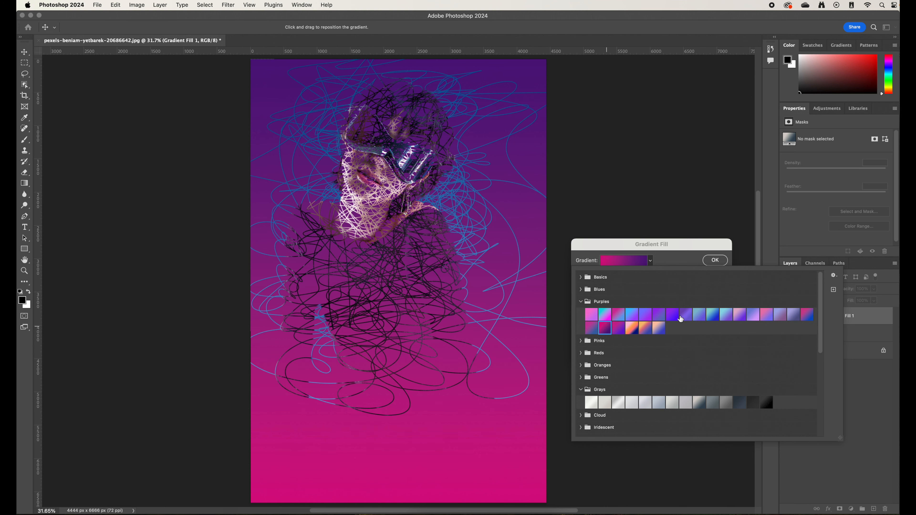
left_click(708, 316)
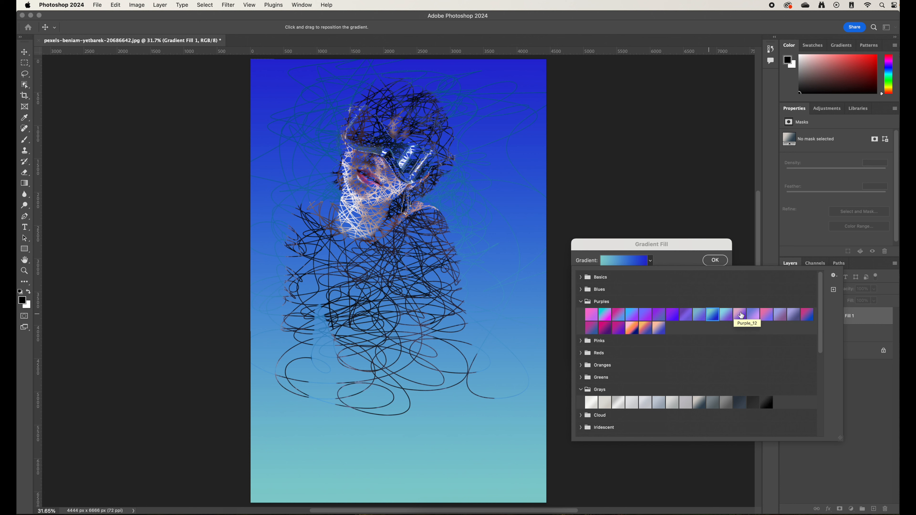
left_click(741, 316)
left_click(715, 261)
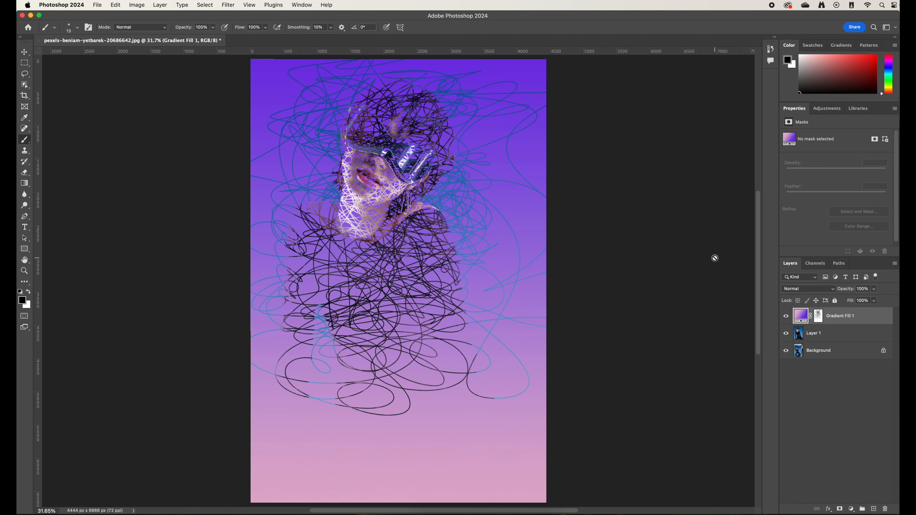
- Recolor the start stop of the gradient fill with a purple tone sampled from the subject's lips
double_click(804, 316)
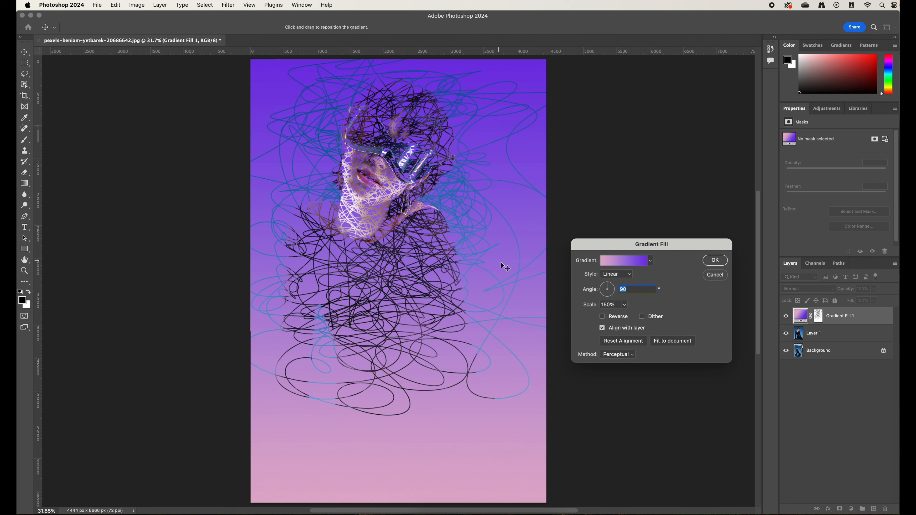
left_click(628, 260)
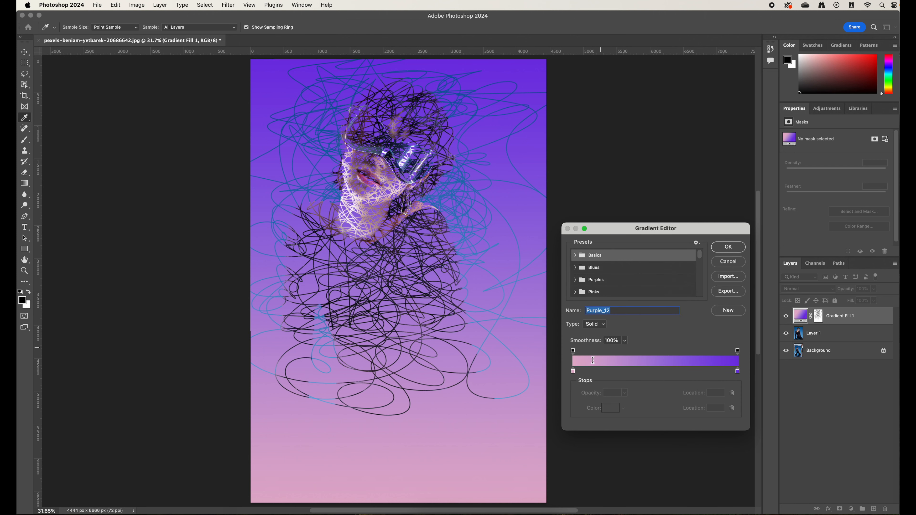
left_click(572, 372)
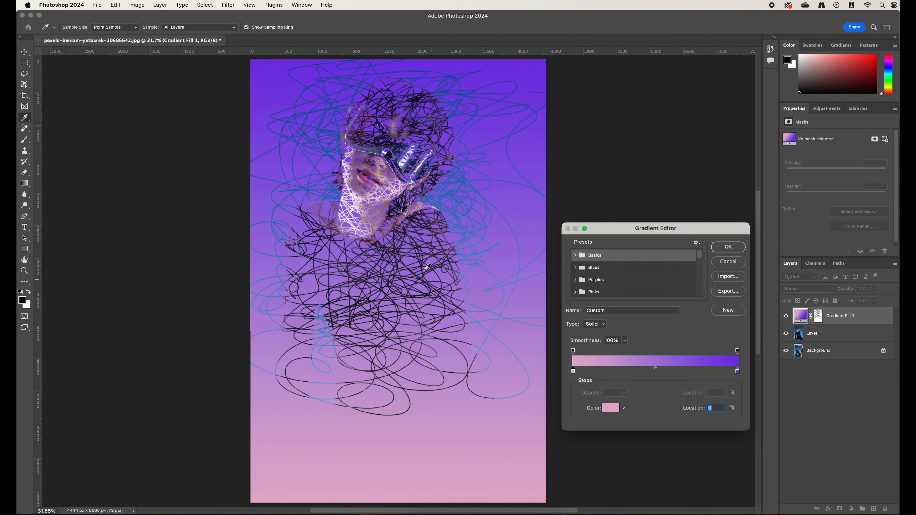
left_click(368, 176)
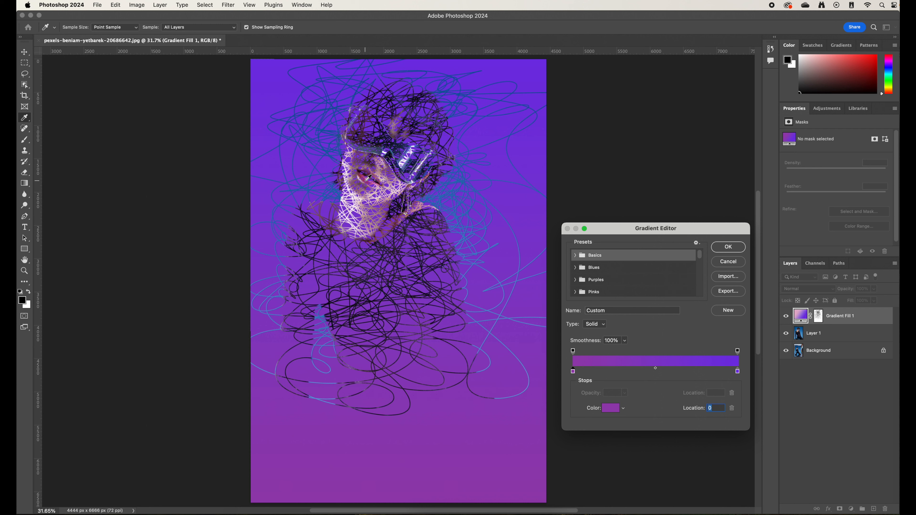
- Recolor the gradient's end stop with a brownish skin tone sampled from the face, move it to location 87, and apply the gradient
left_click(737, 371)
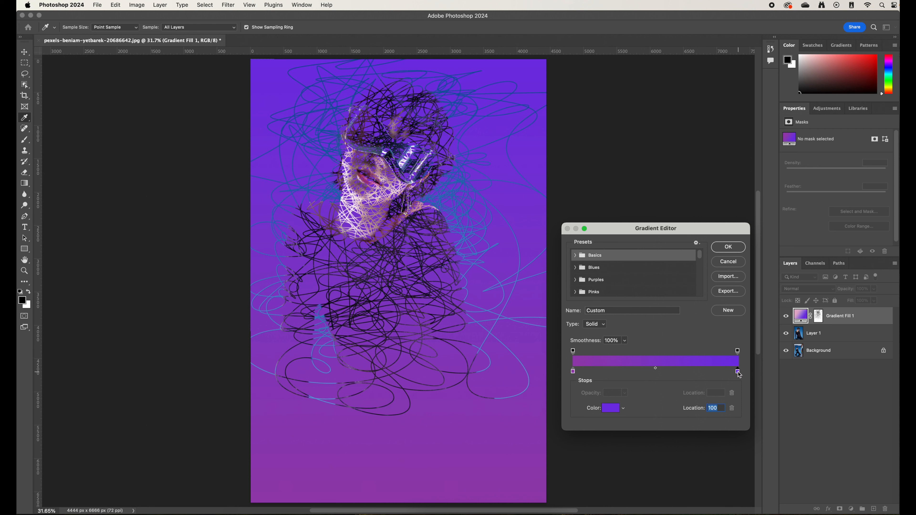
left_click(347, 174)
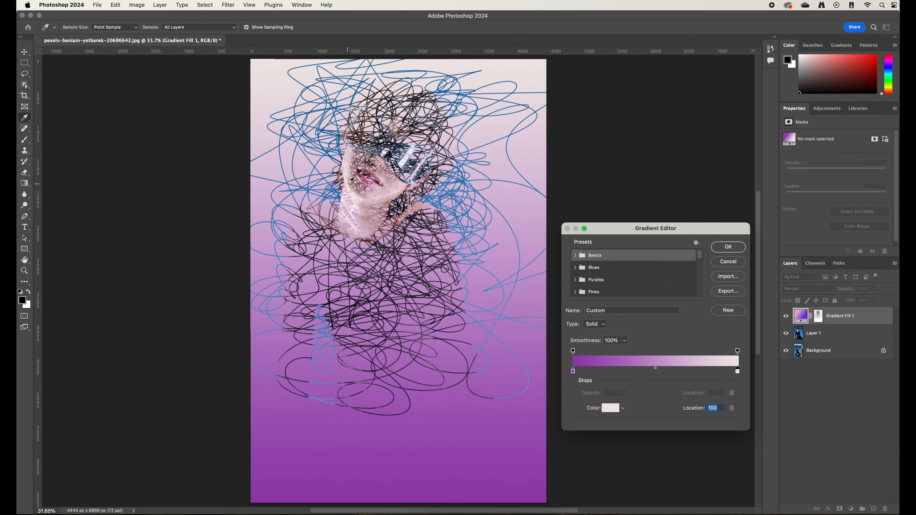
left_click(352, 180)
left_click(375, 190)
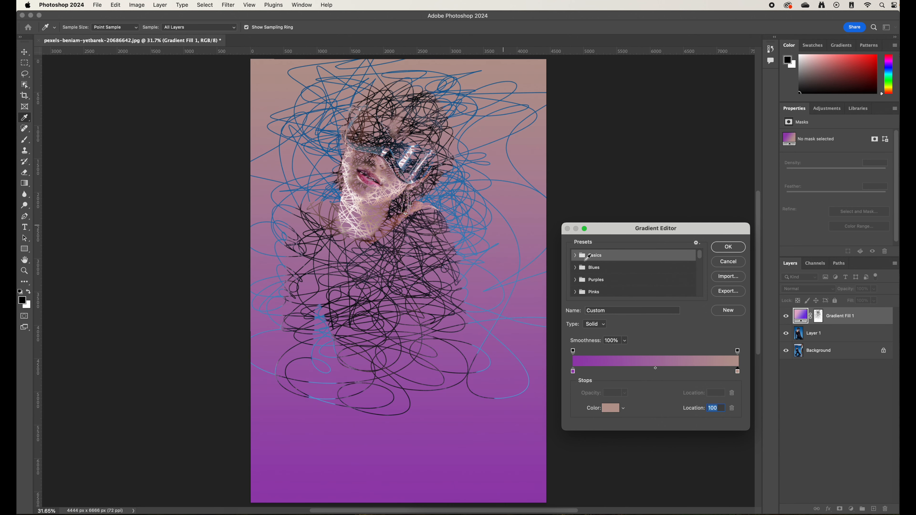
left_click_drag(738, 371, 716, 371)
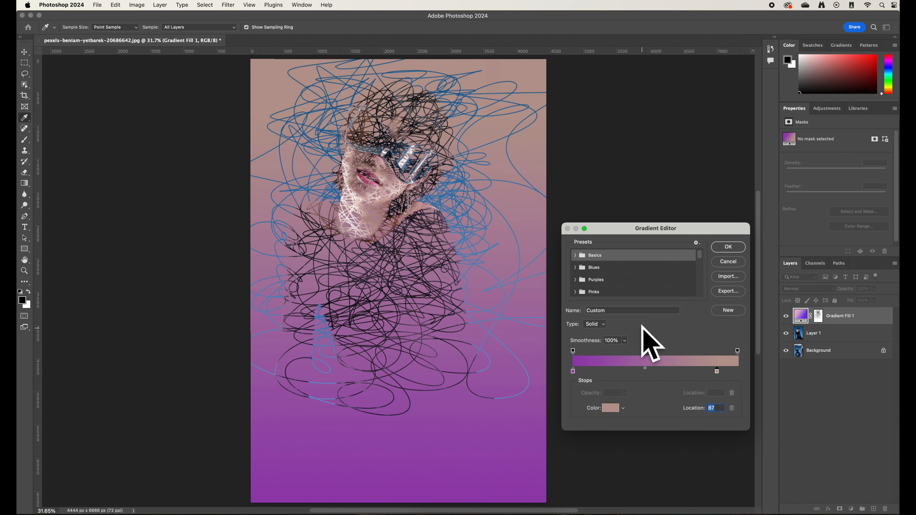
left_click(728, 248)
left_click(714, 261)
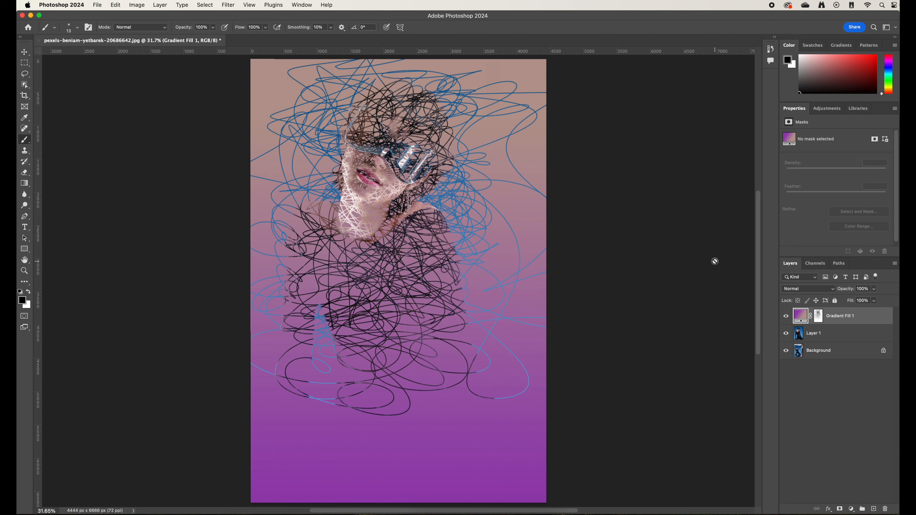
- Try a 1 px inside Stroke effect on the Gradient Fill 1 layer
double_click(875, 320)
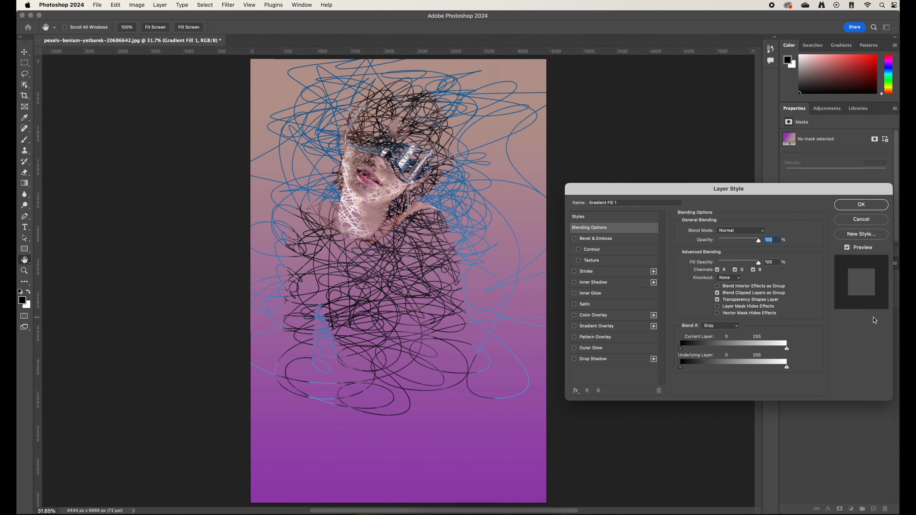
left_click(588, 273)
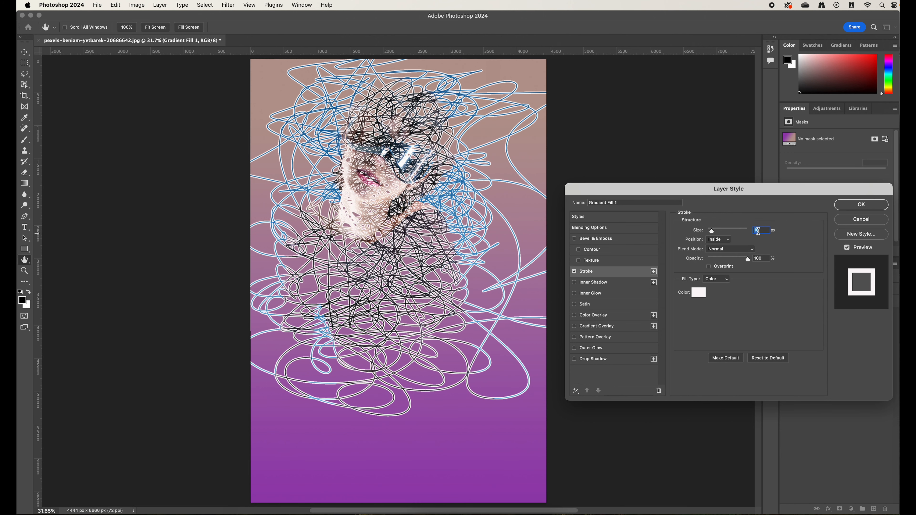
type("1")
- Try a dark blue stroke color sampled from the goggles with a 2 px size, and disable the Stroke effect
left_click(698, 293)
left_click(483, 247)
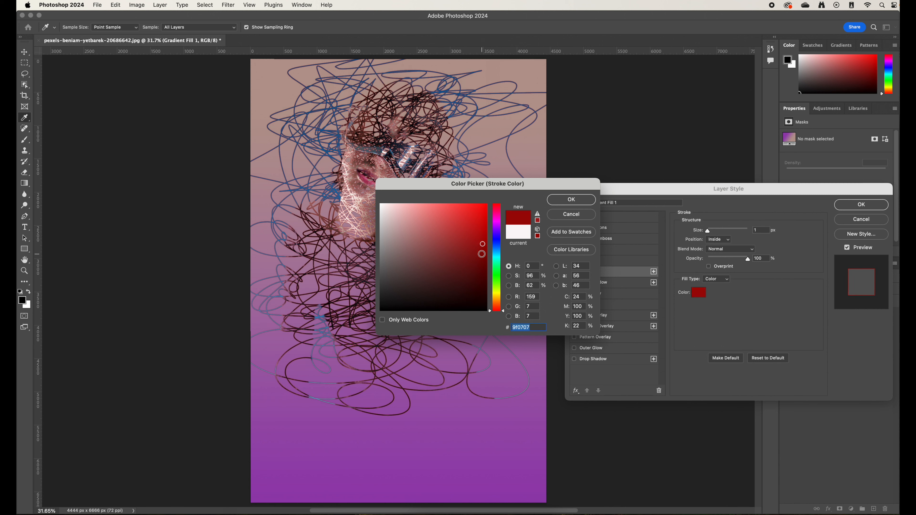
left_click(482, 255)
left_click(483, 268)
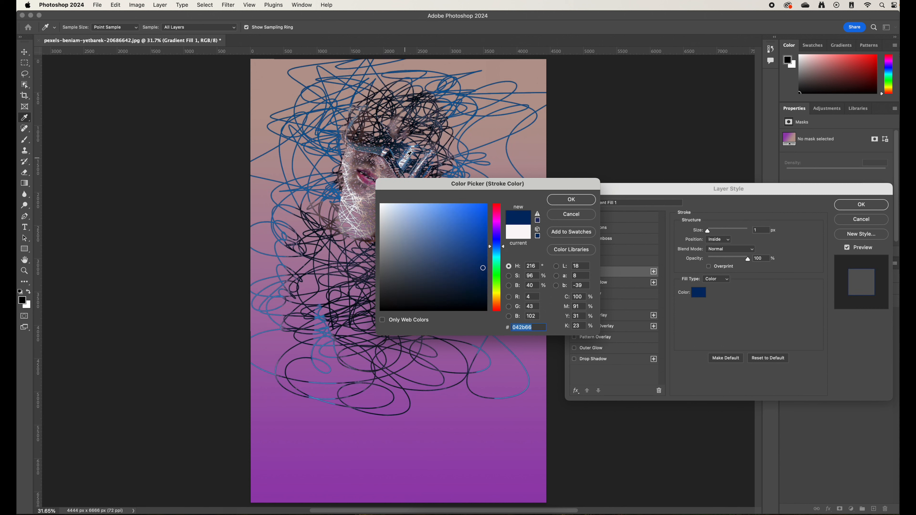
left_click(379, 150)
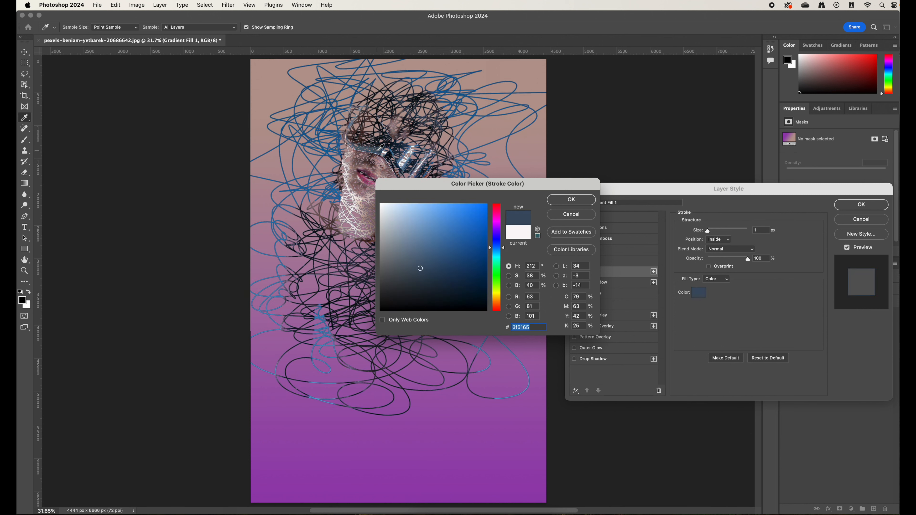
left_click(380, 149)
left_click(572, 200)
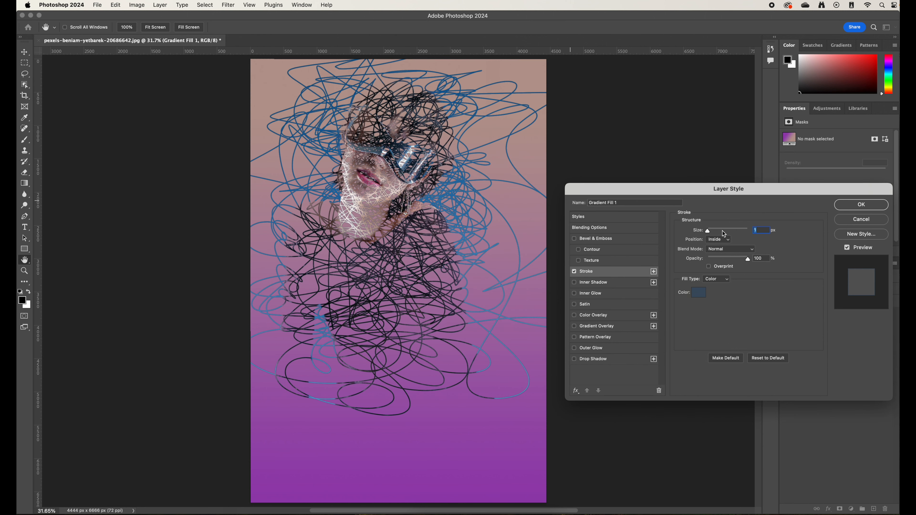
left_click_drag(708, 232, 708, 234)
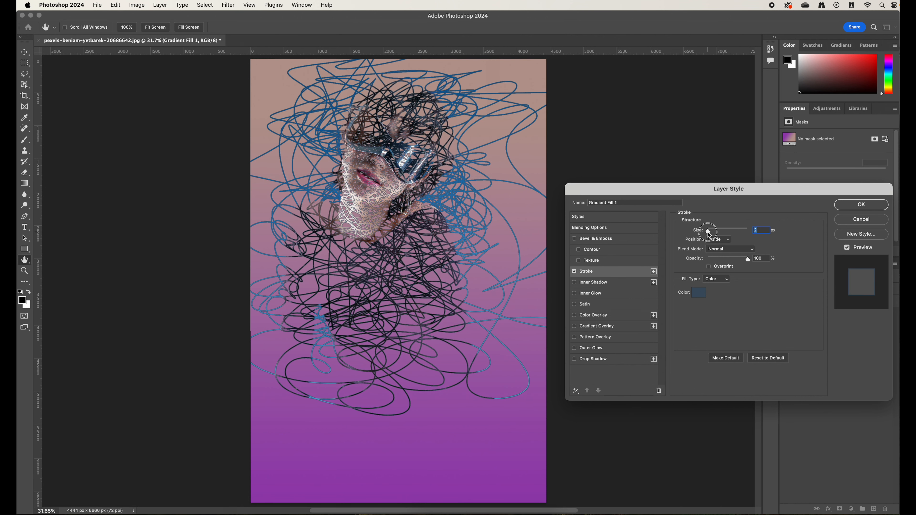
left_click(574, 272)
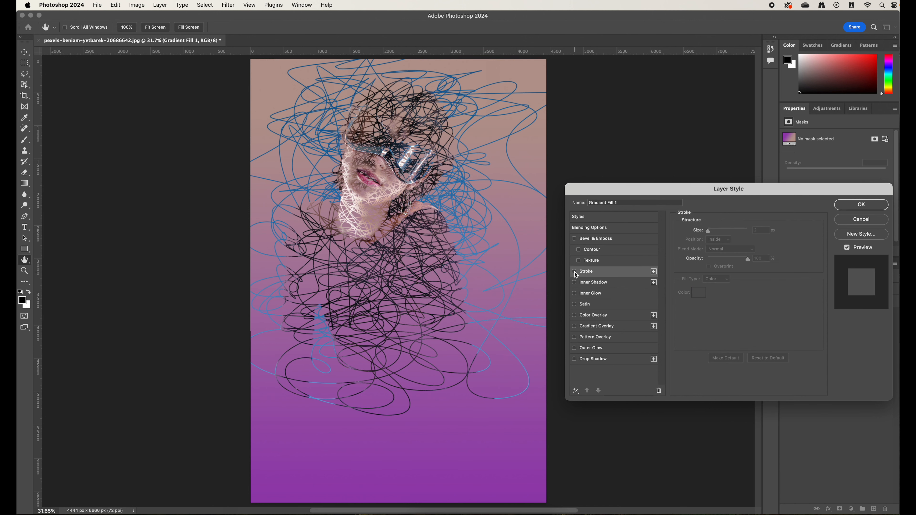
- Apply a Bevel & Emboss effect to the Gradient Fill 1 layer
left_click(574, 238)
left_click(609, 239)
mouse_move(716, 267)
left_mouse_down()
mouse_move(739, 267)
mouse_move(725, 267)
mouse_move(723, 279)
mouse_move(719, 271)
left_mouse_up()
left_click(861, 205)
- Turn off Auto-Select for the Move tool and shift Layer 1's photo slightly downward beneath the scribbles, leaving no layer selected
left_click(826, 349)
left_click(24, 52)
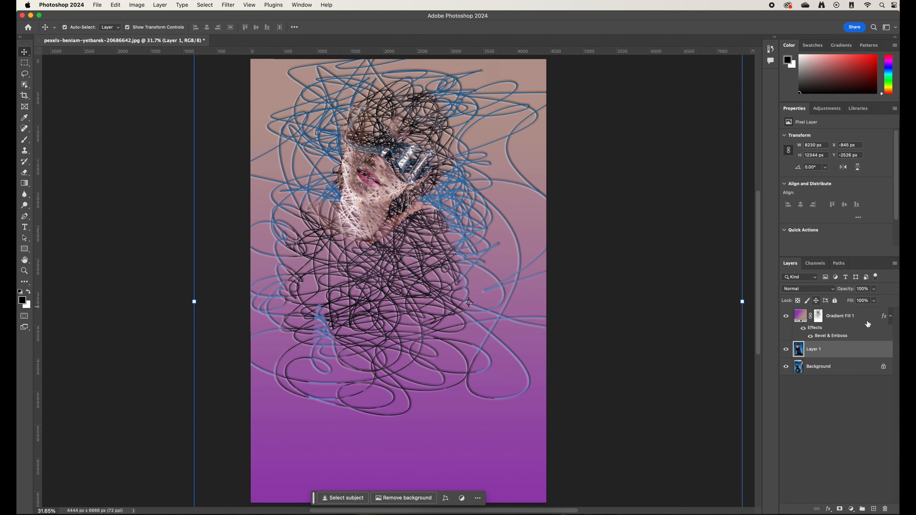
left_click(64, 27)
left_click_drag(393, 202, 390, 223)
left_click(844, 412)
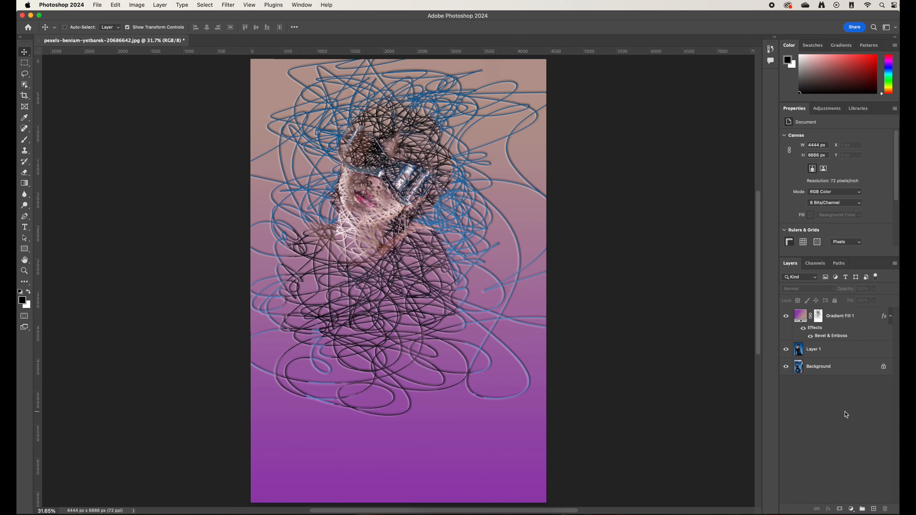